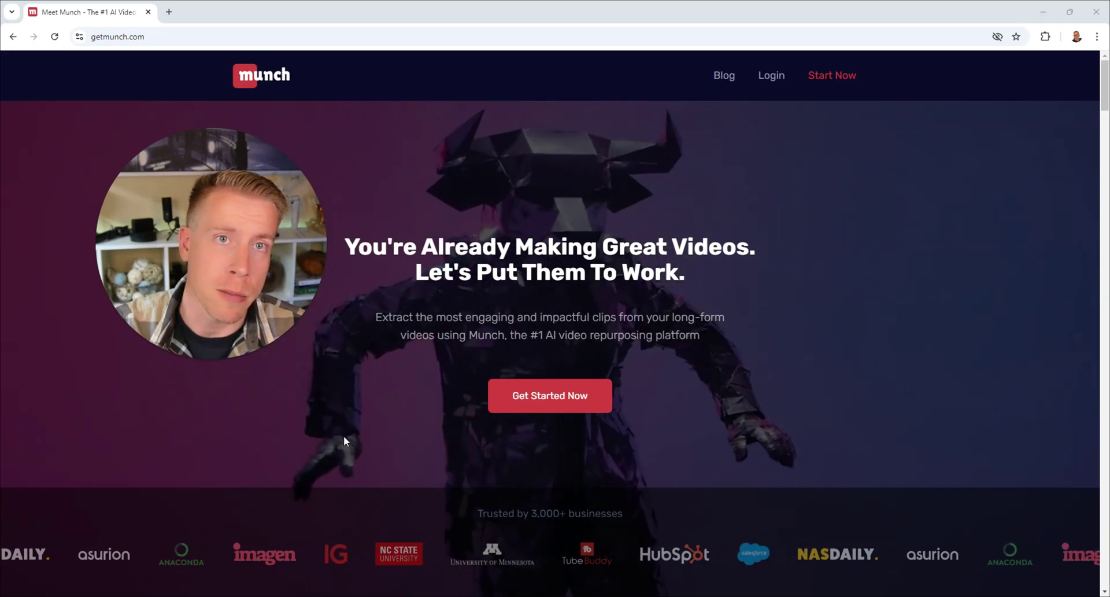
# Step: Get started on getmunch.com and sign in with Google to reach My Projects
pyautogui.click(546, 397)
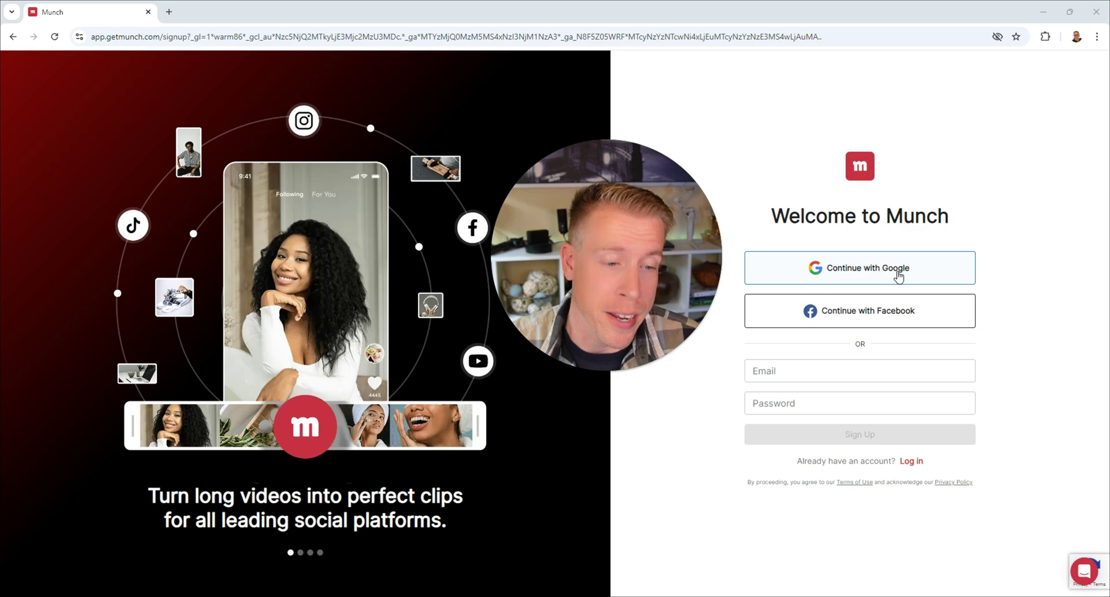
pyautogui.click(899, 276)
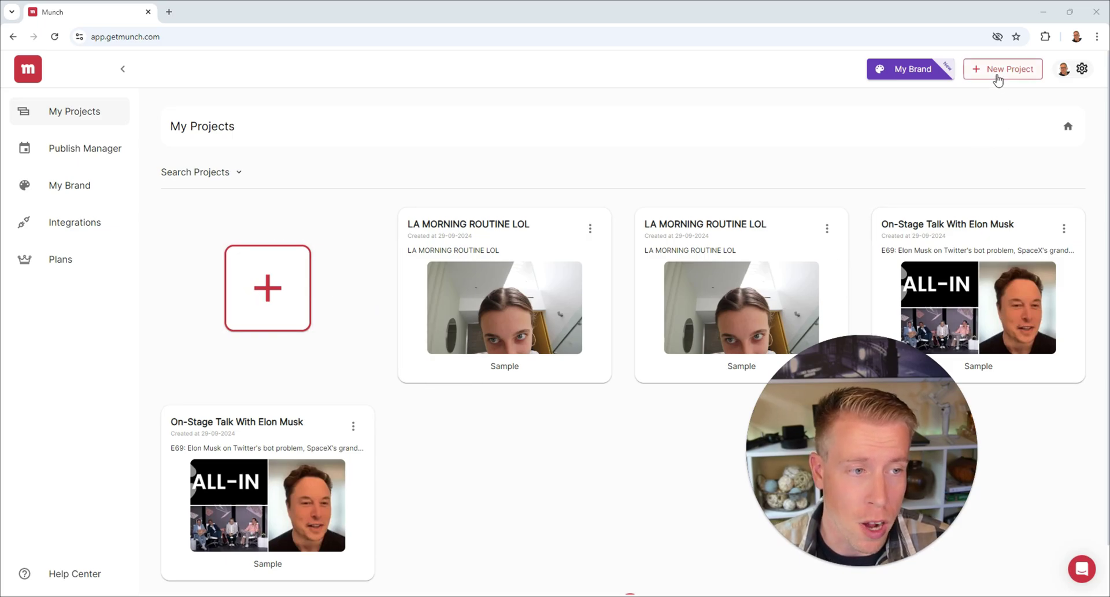
# Step: Create a new project for YouTube Shorts short clips and continue to the source video step
pyautogui.click(278, 316)
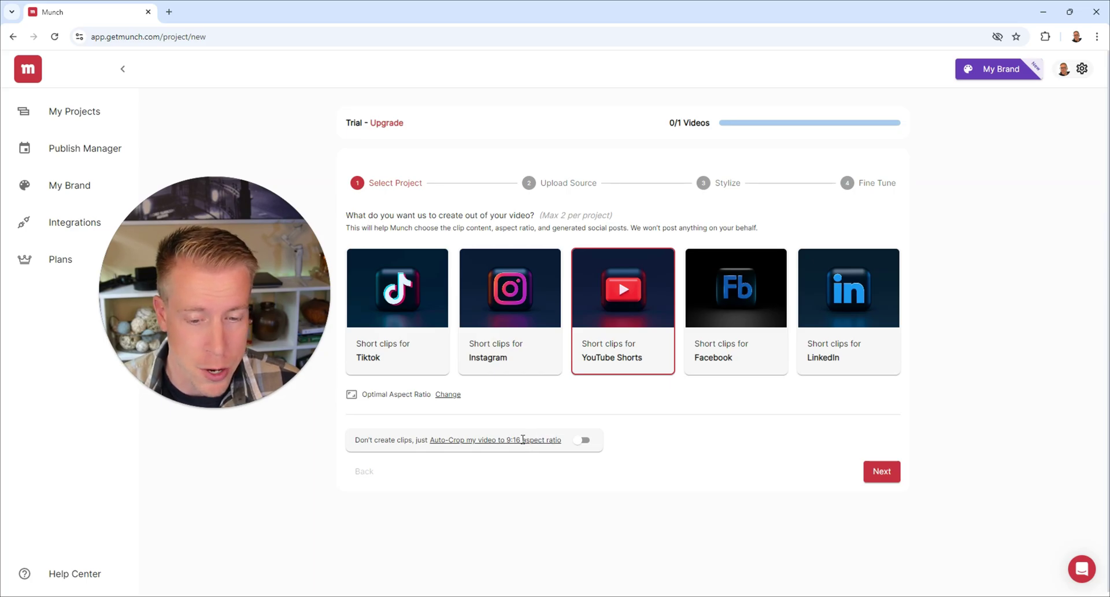
pyautogui.click(888, 480)
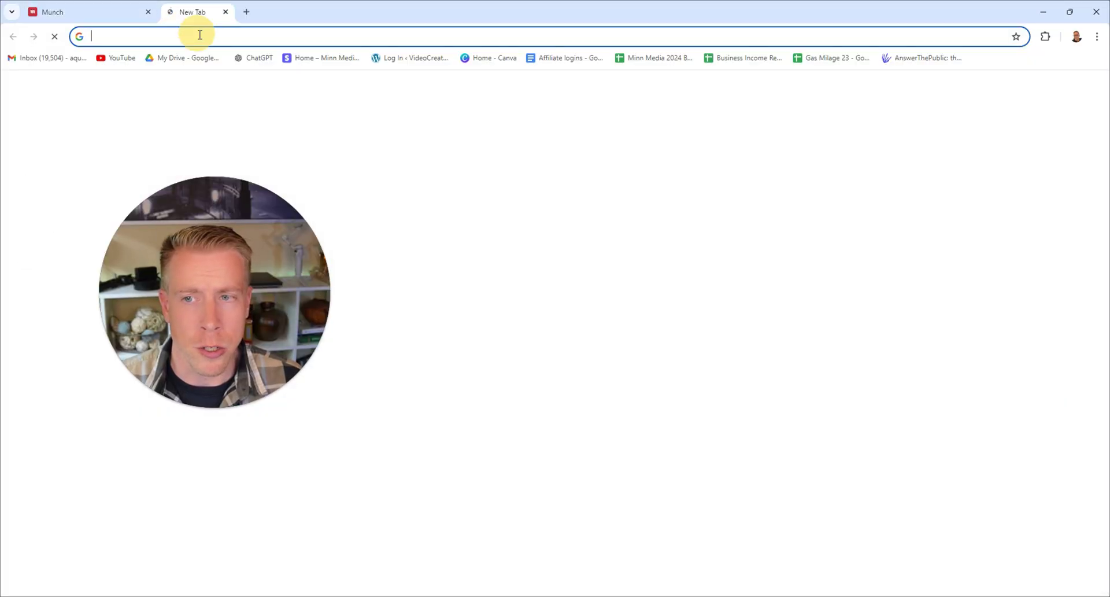
# Step: Search YouTube for '3d print dood' and open '15 Super Fun THINGS to 3D Print that KIDS LOVE'
pyautogui.click(200, 35)
pyautogui.write('you')
pyautogui.press('Return')
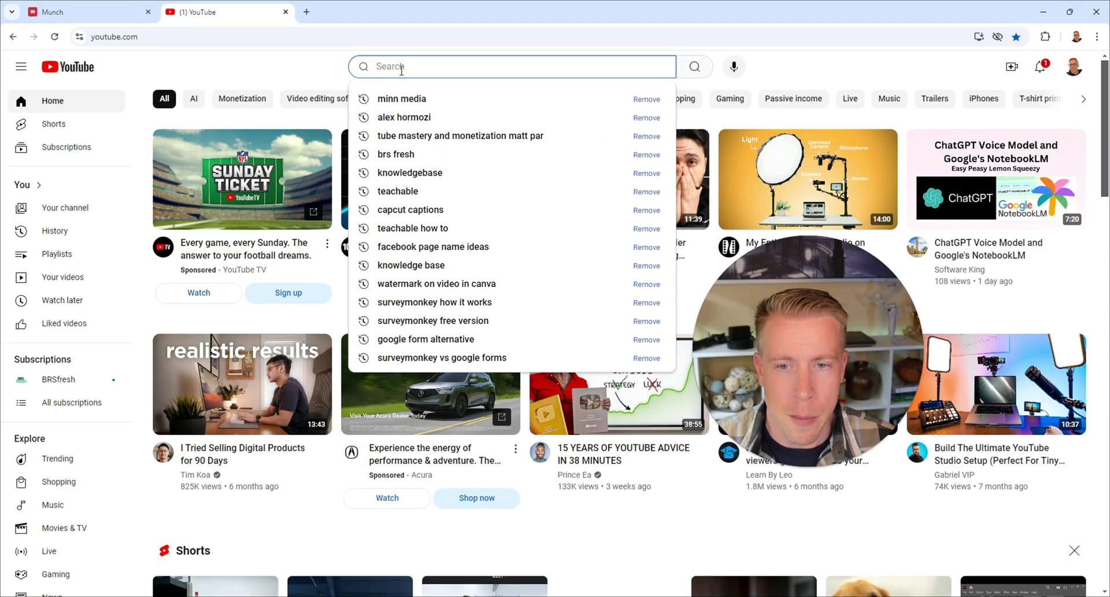
pyautogui.write('3d print')
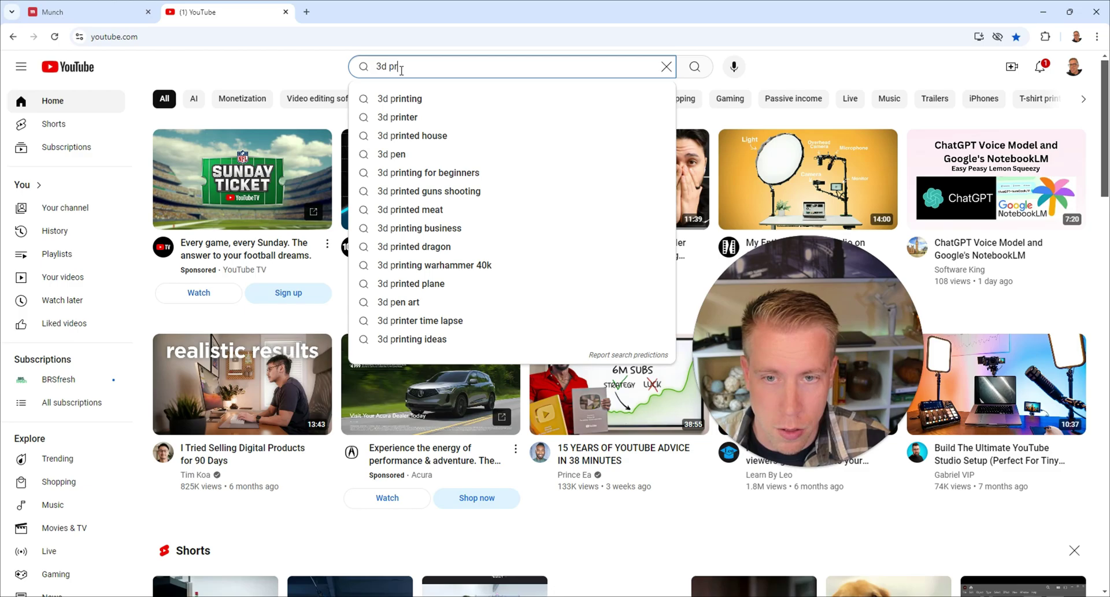
pyautogui.write(' dood')
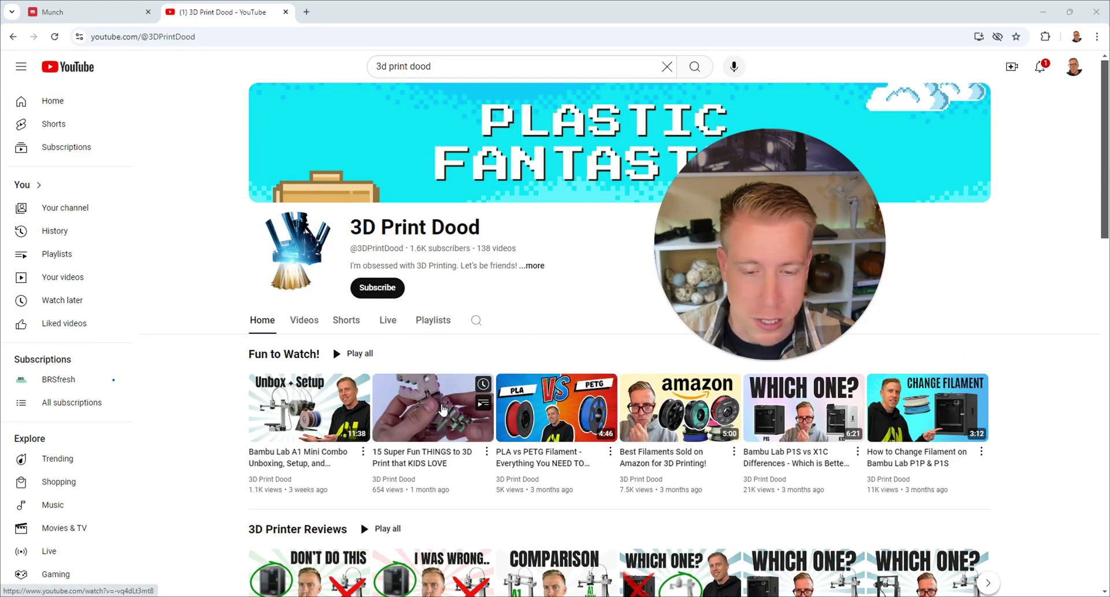
pyautogui.click(442, 409)
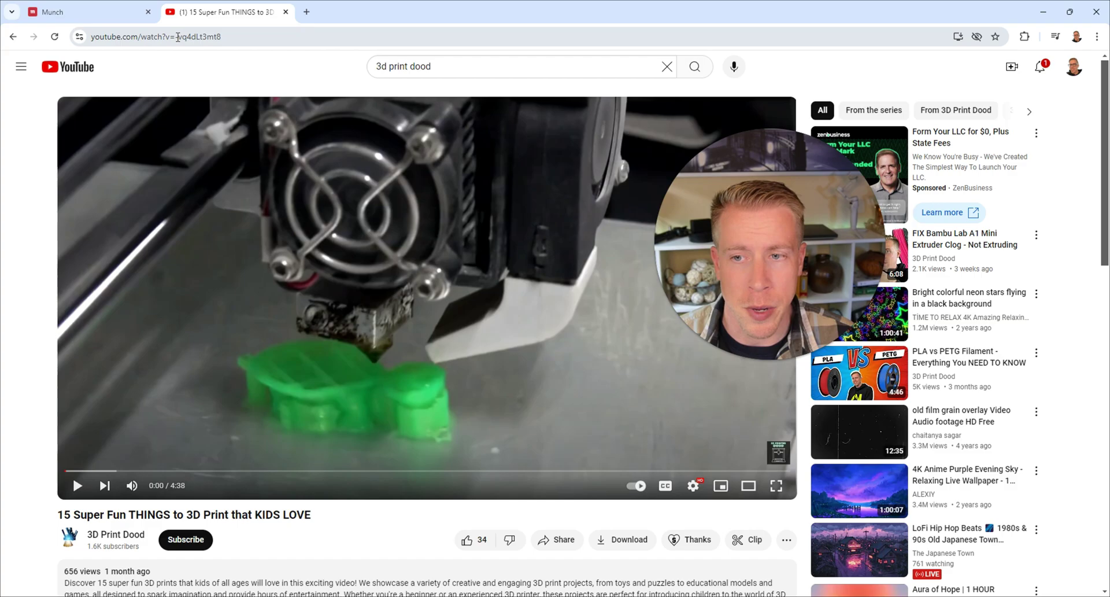
# Step: Copy the video's web address from the address bar
pyautogui.click(178, 36)
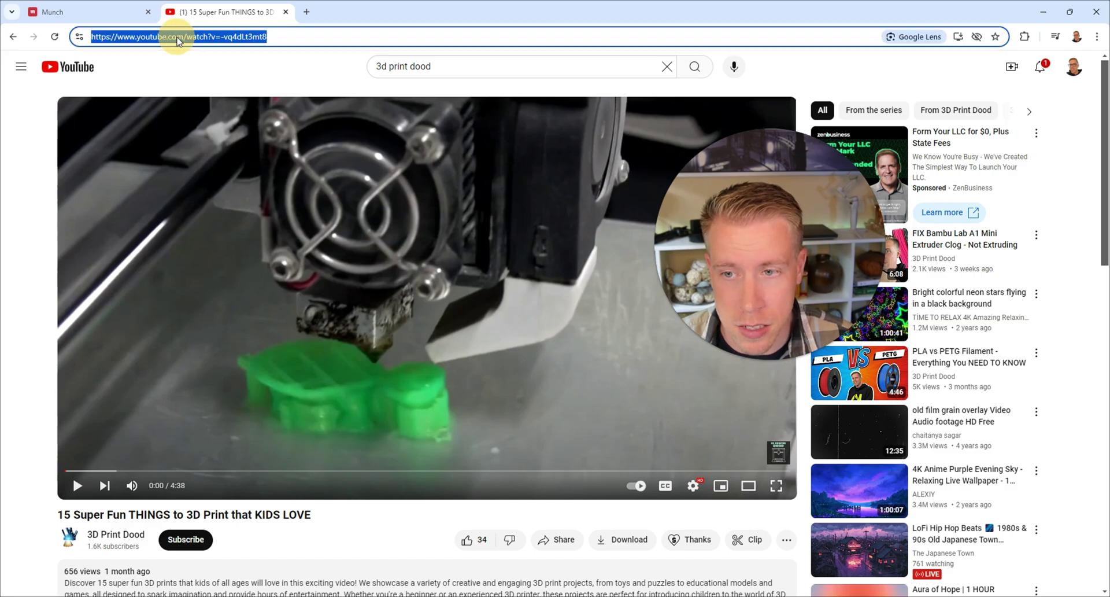
pyautogui.rightClick(178, 37)
pyautogui.click(216, 144)
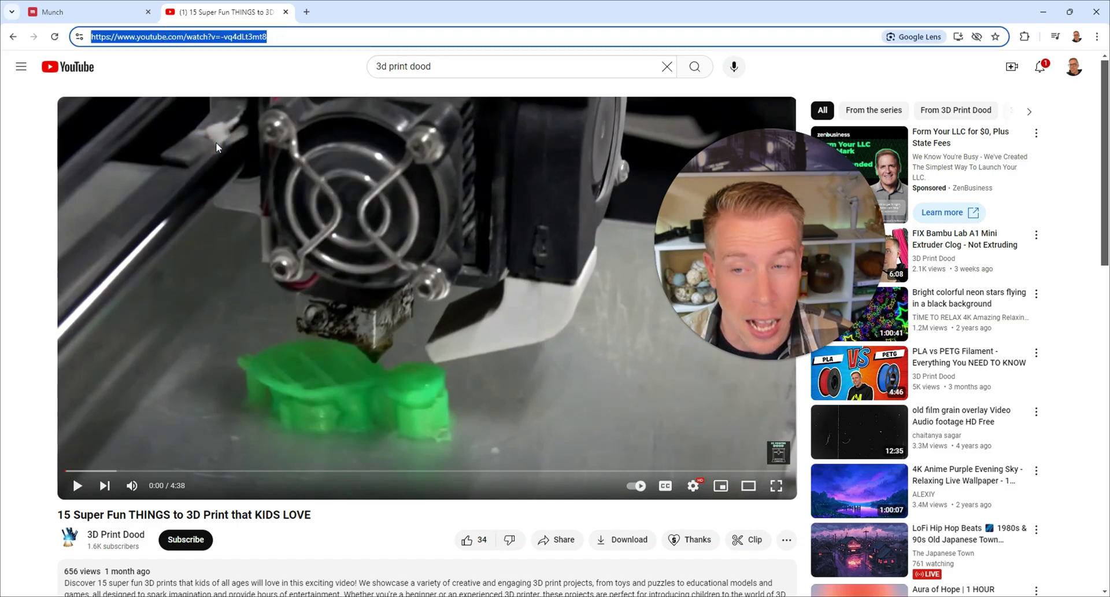
# Step: Close the YouTube tab and paste the video link into Munch's link field
pyautogui.hotkey('ctrl', 'w')
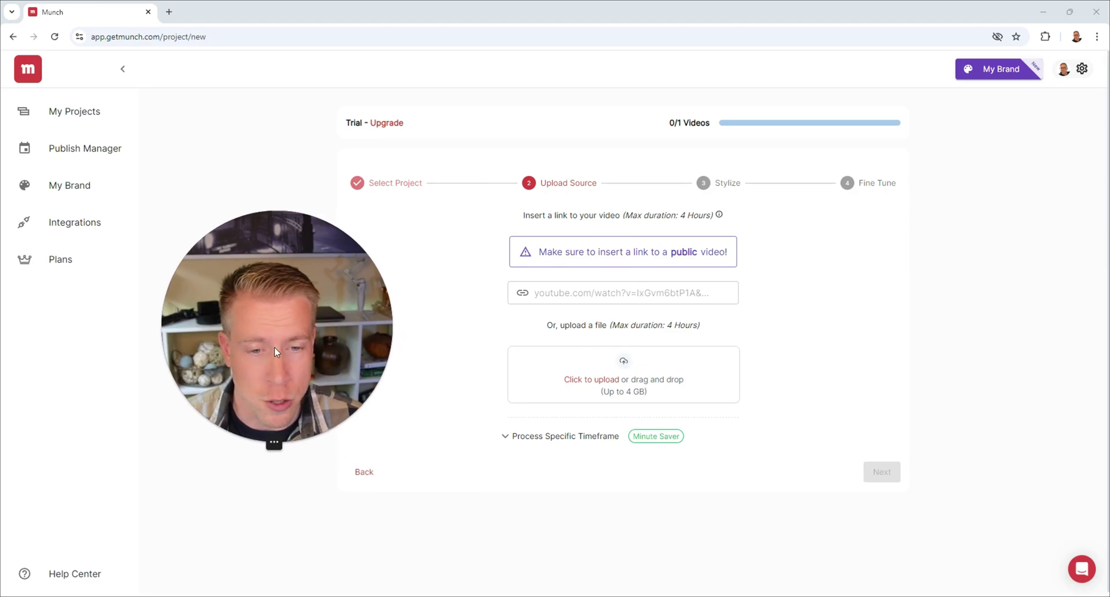
pyautogui.click(571, 292)
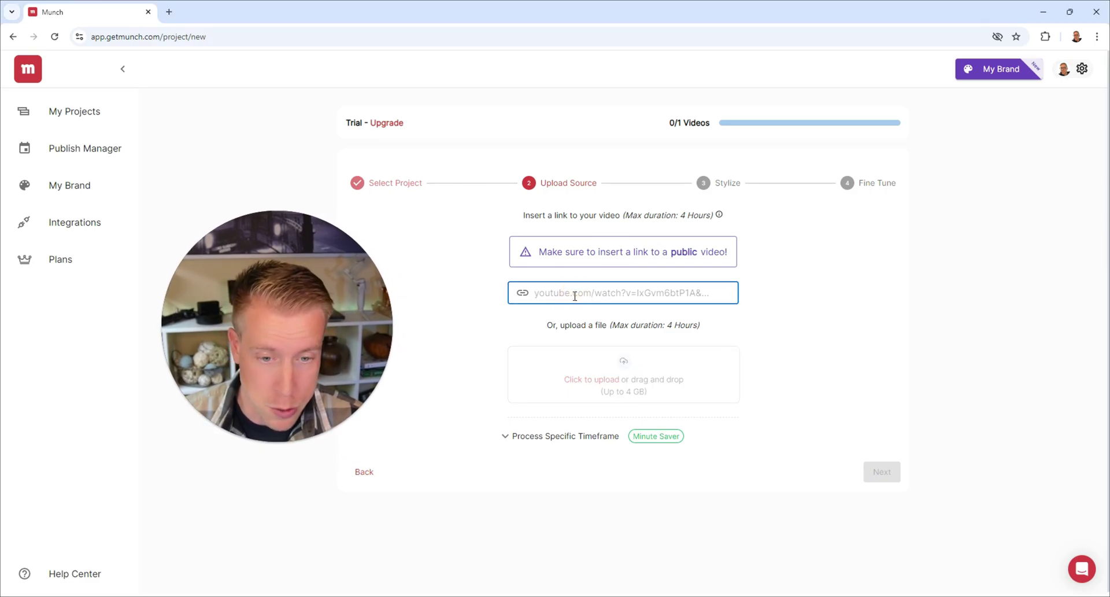
pyautogui.rightClick(575, 298)
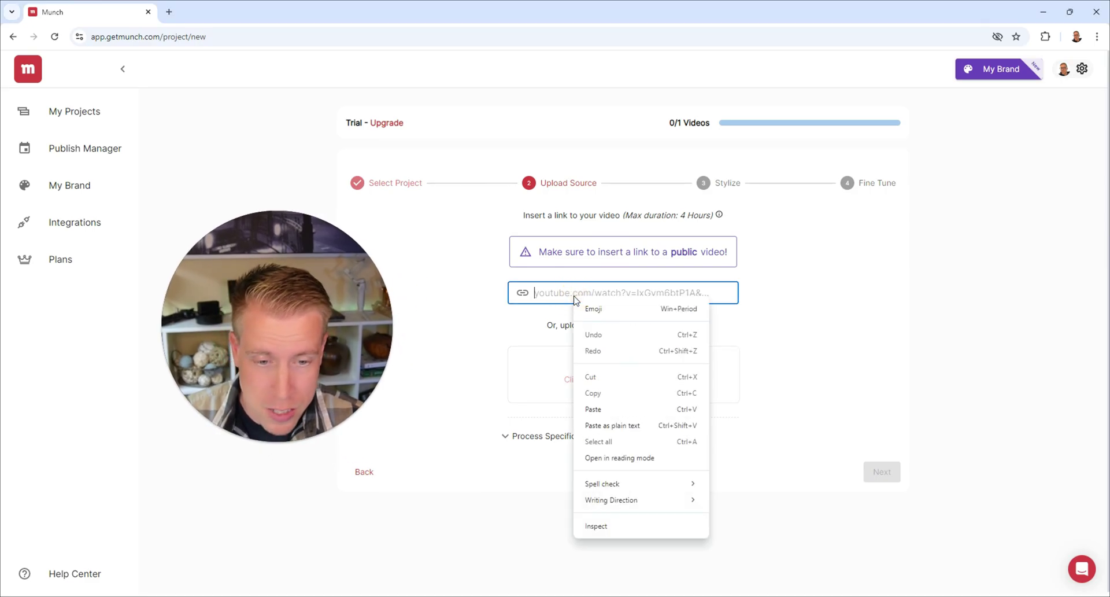
pyautogui.click(596, 408)
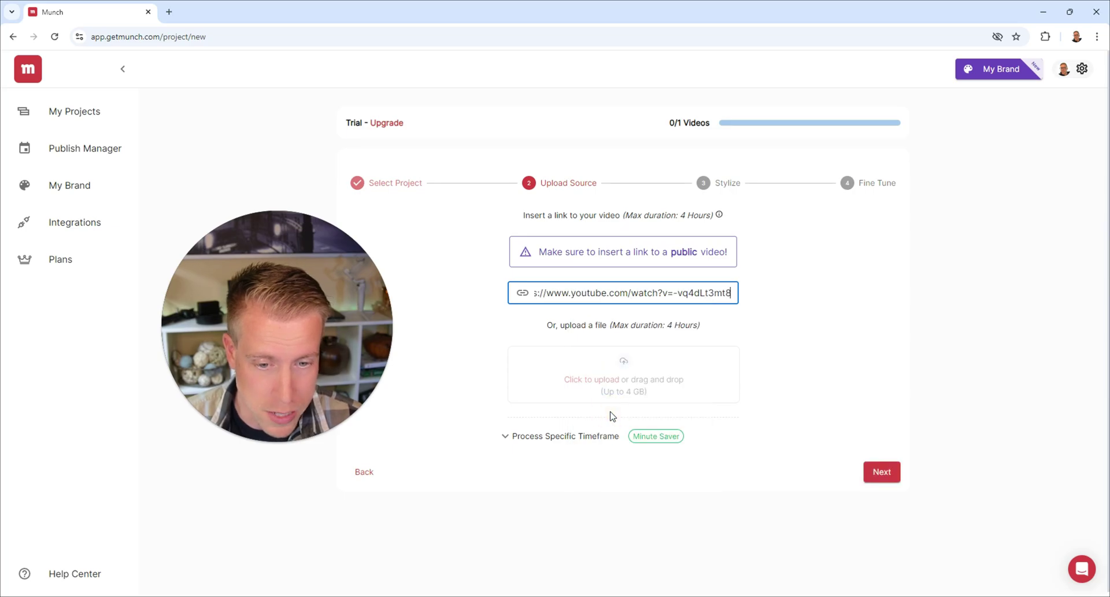
# Step: Choose the Rogano subtitle style
pyautogui.click(883, 473)
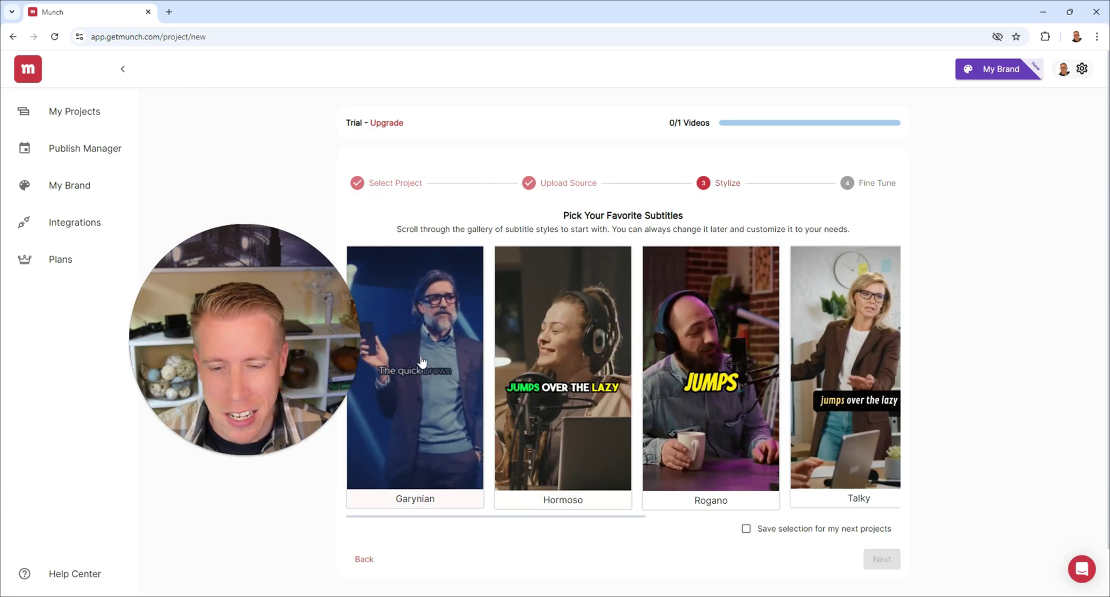
pyautogui.moveTo(311, 364); pyautogui.dragTo(280, 386)
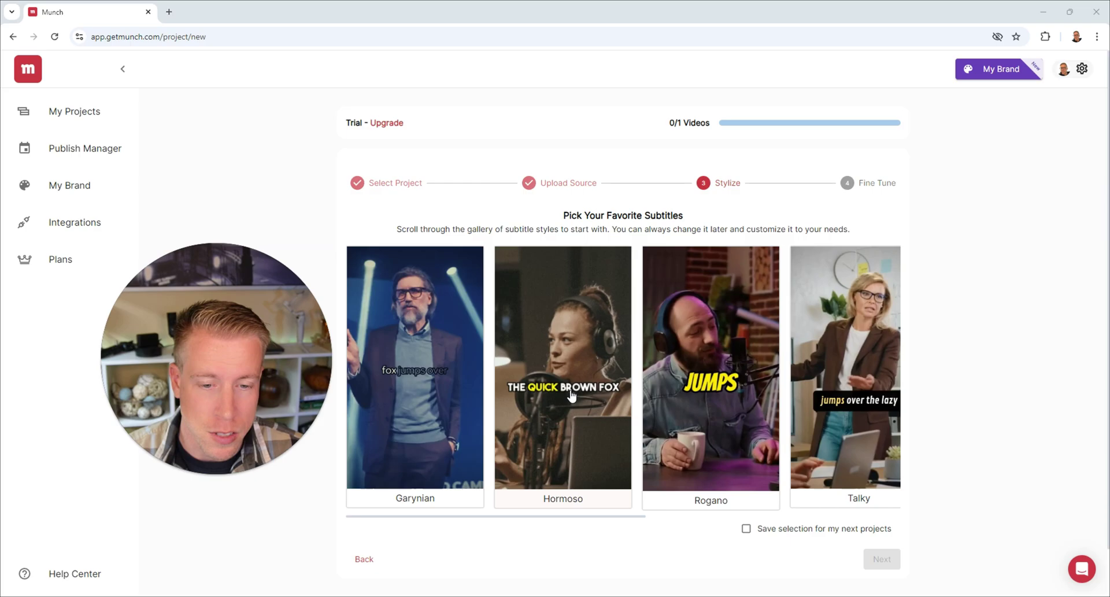
pyautogui.click(694, 375)
# Step: Name the project '3d printing'
pyautogui.click(887, 565)
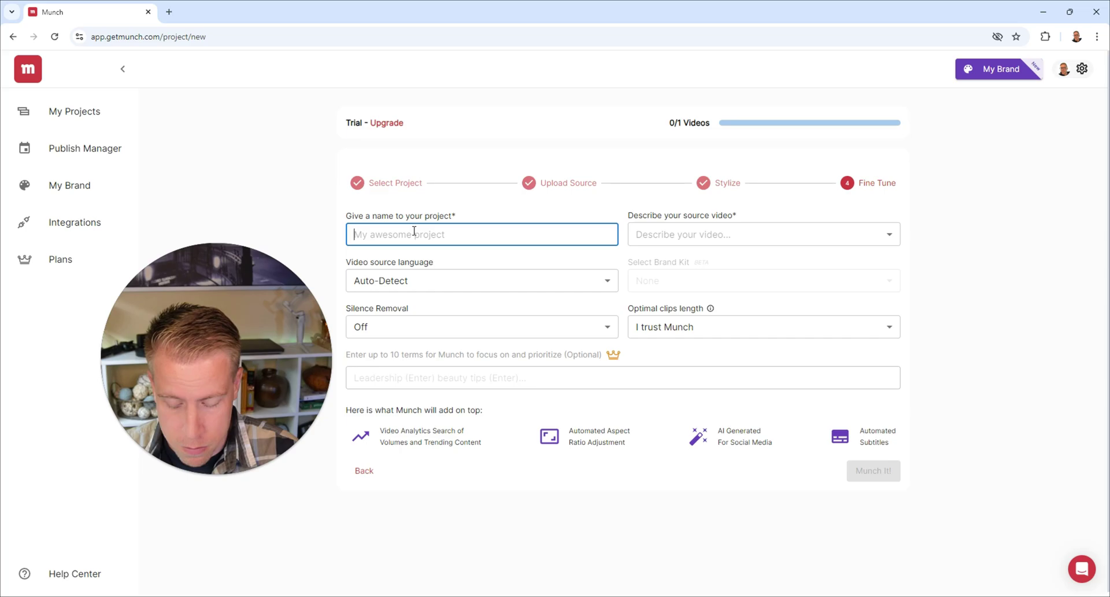
pyautogui.write('3d printing')
pyautogui.click(681, 241)
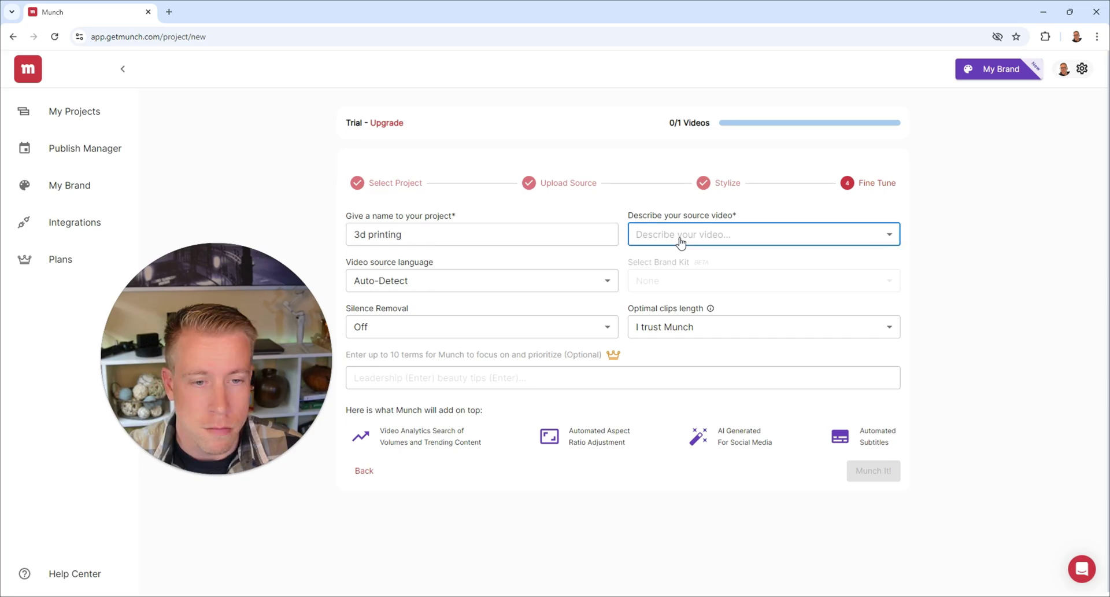
# Step: Set the source video type to Gaming and language to English, leaving clip length to Munch
pyautogui.click(681, 240)
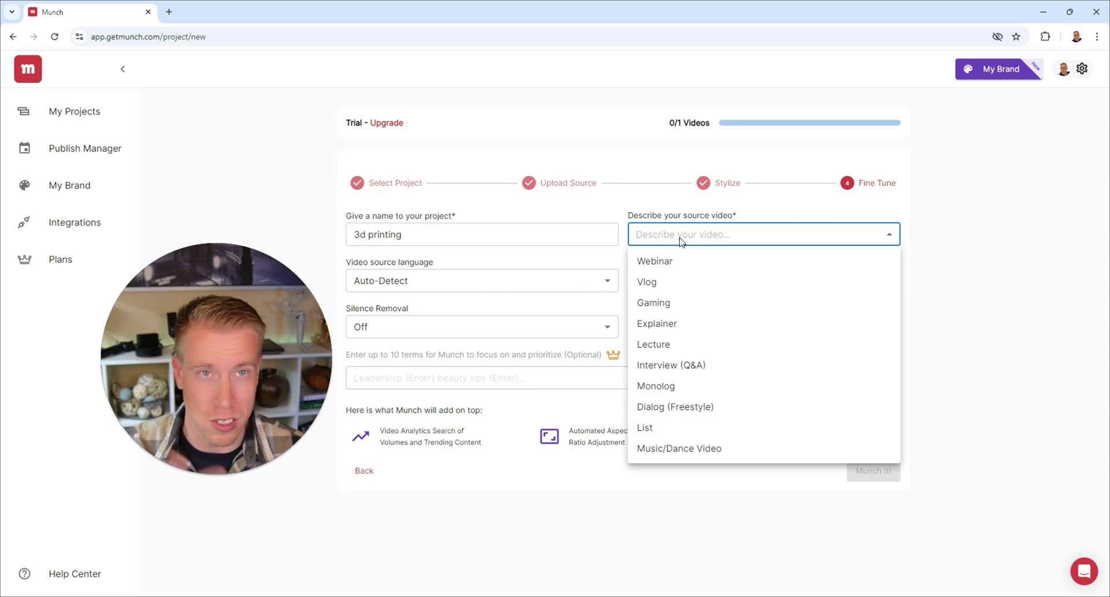
pyautogui.click(682, 302)
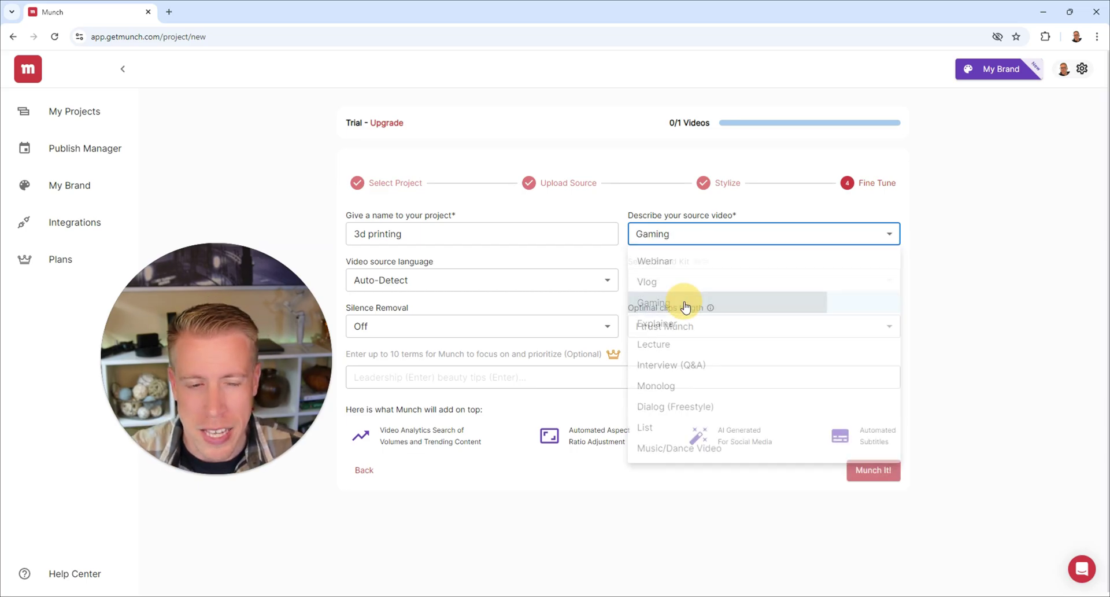
pyautogui.click(605, 281)
pyautogui.click(454, 240)
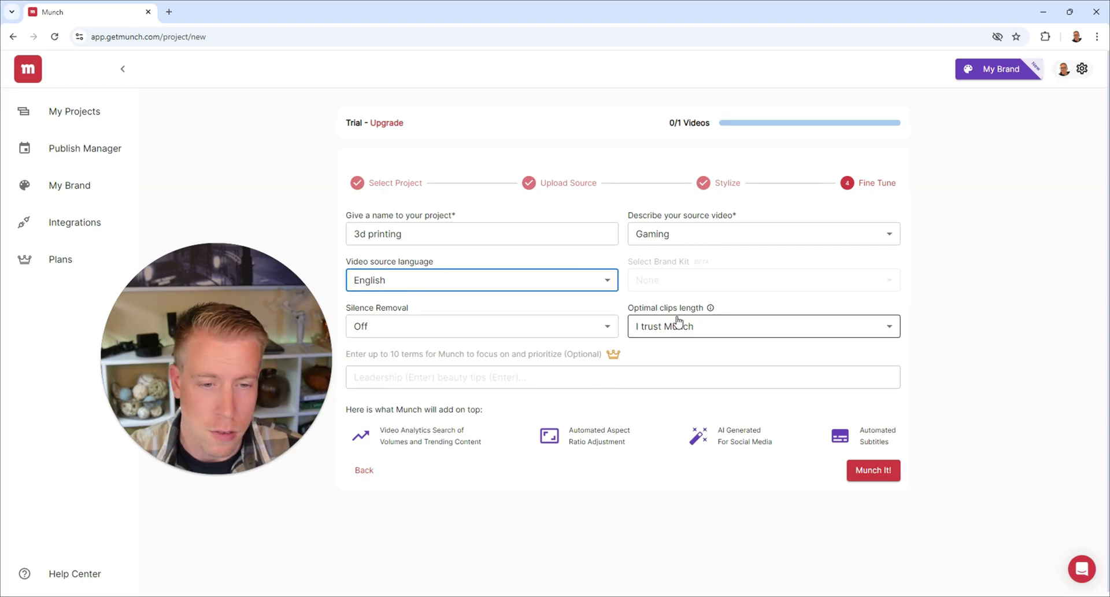
pyautogui.click(710, 329)
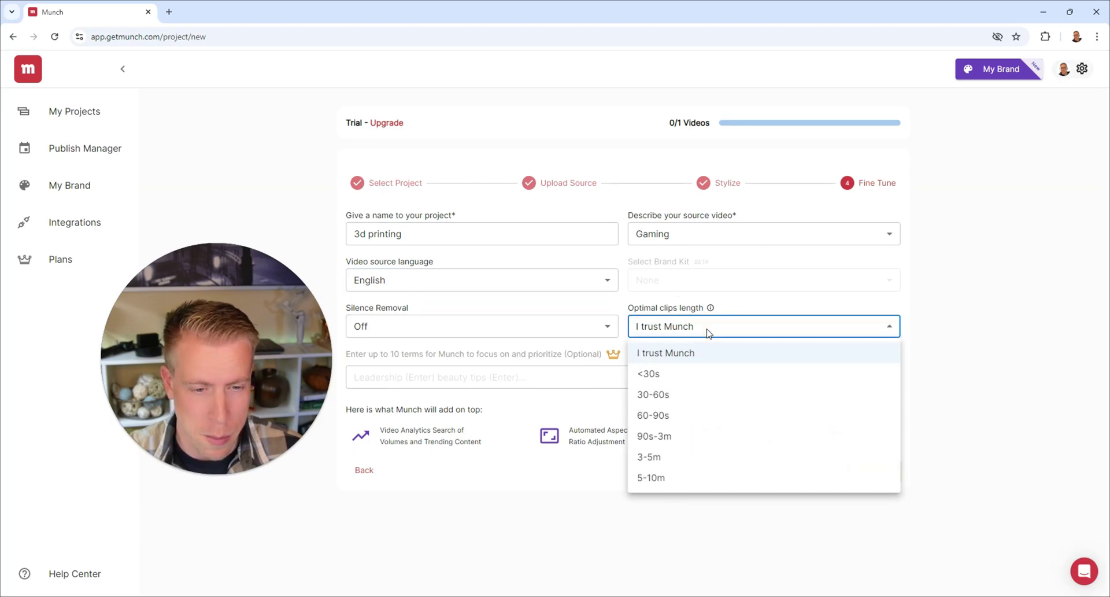
pyautogui.click(650, 374)
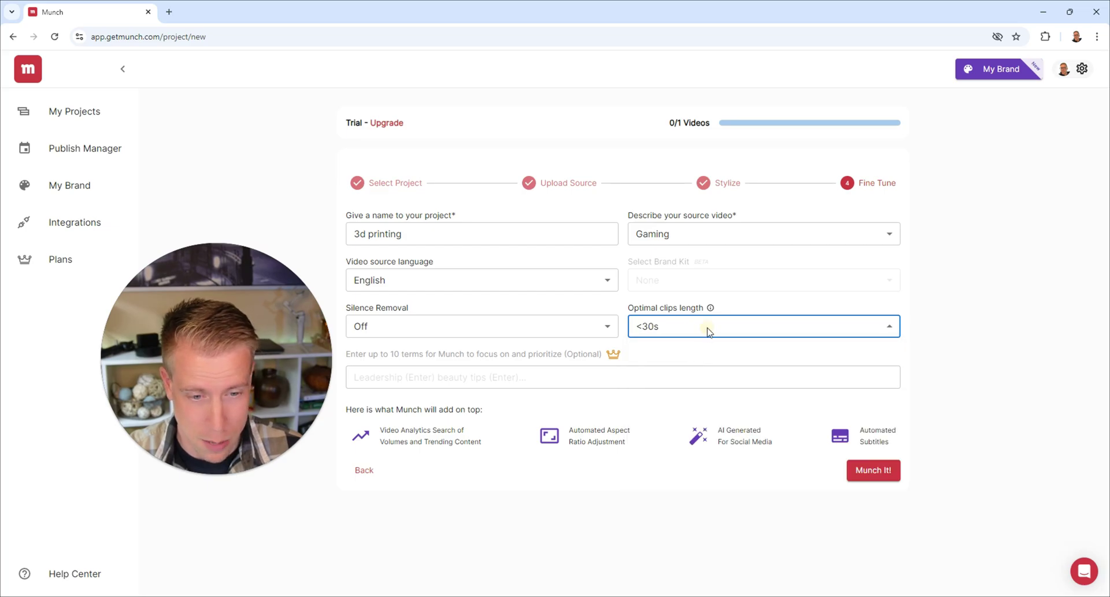
pyautogui.click(706, 327)
pyautogui.click(679, 355)
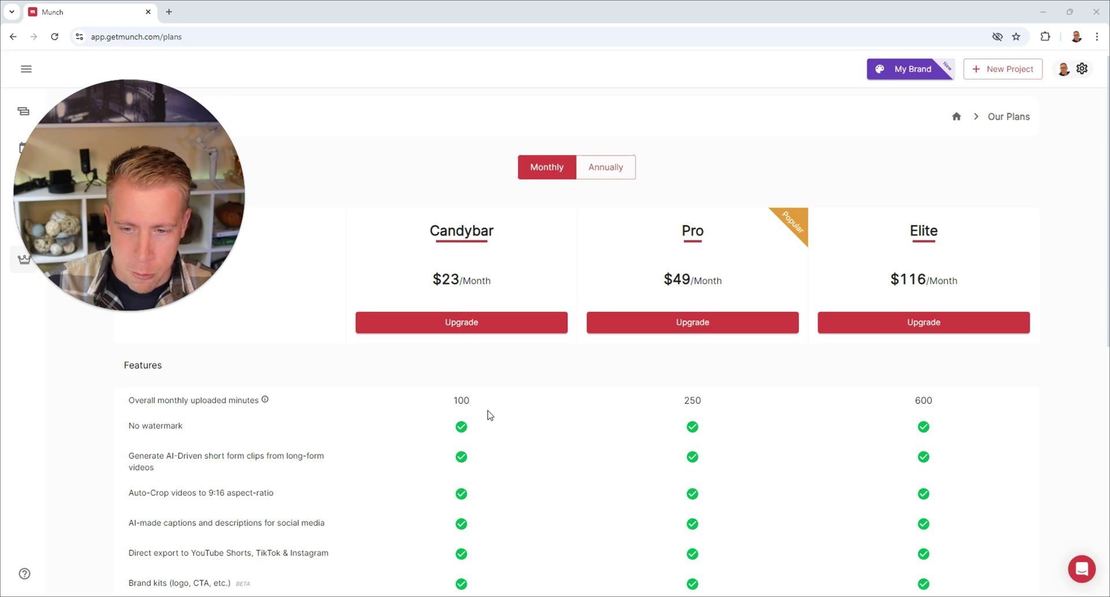
# Step: Scroll through the Candybar, Pro and Elite plan comparison table
pyautogui.scroll(-1, 483, 407)
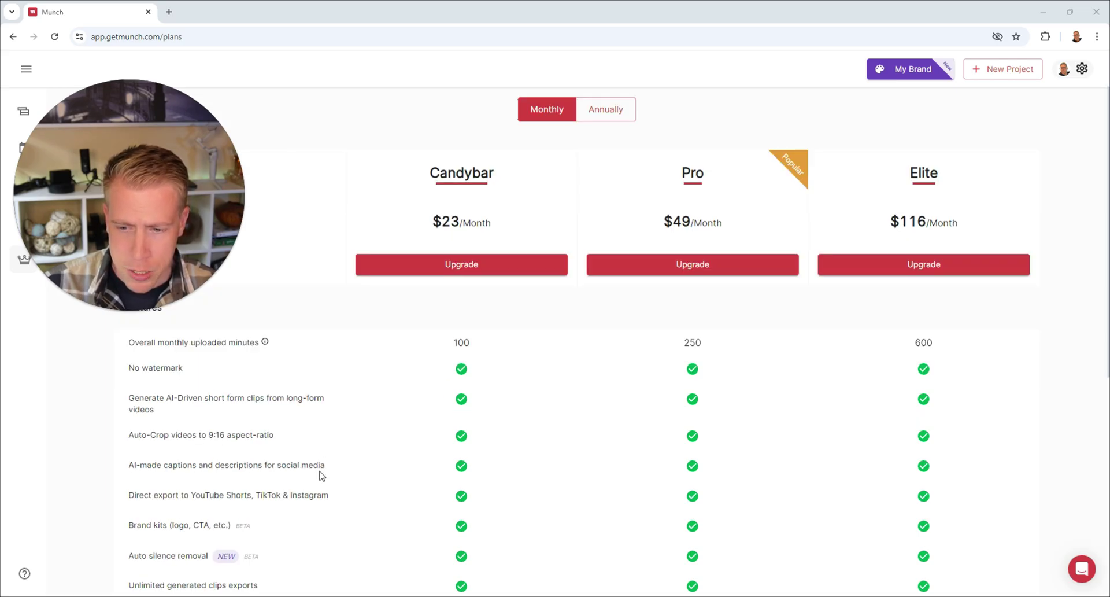
pyautogui.scroll(-1, 184, 451)
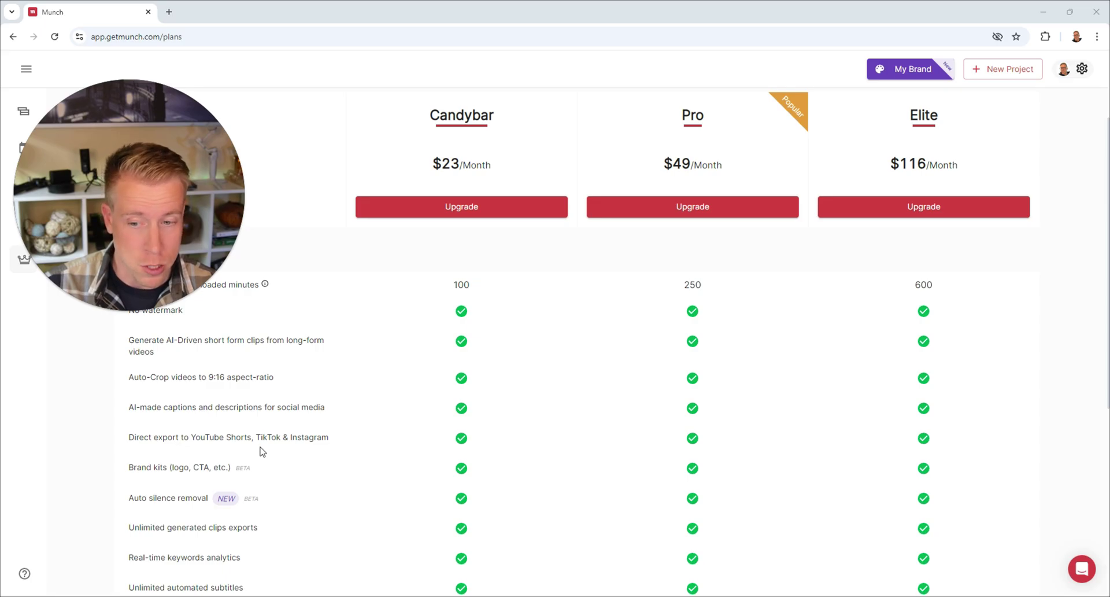
pyautogui.scroll(-6, 327, 505)
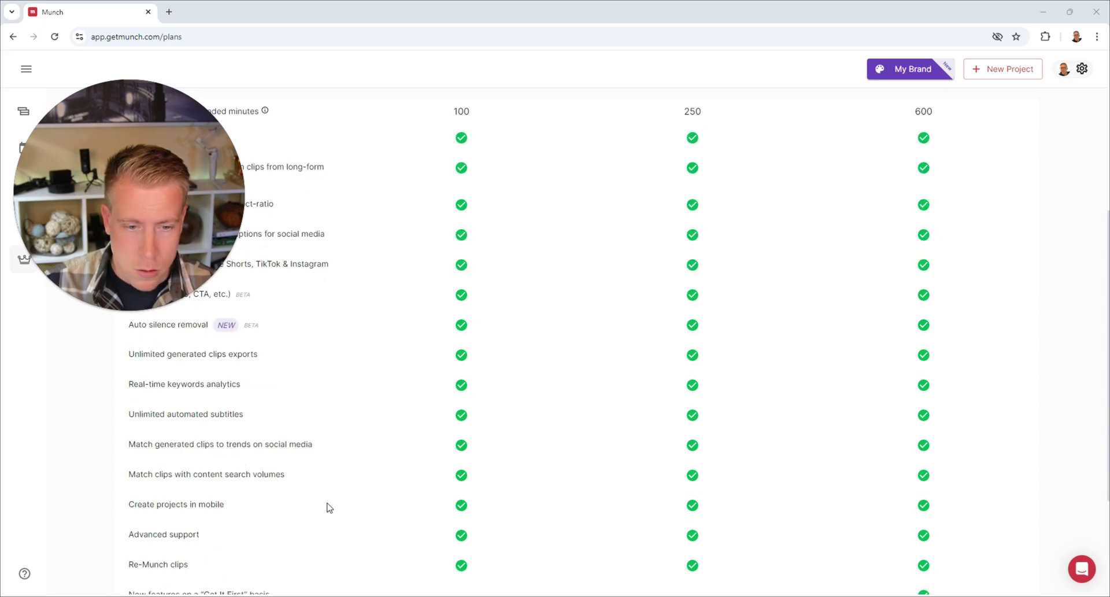
pyautogui.scroll(6, 327, 505)
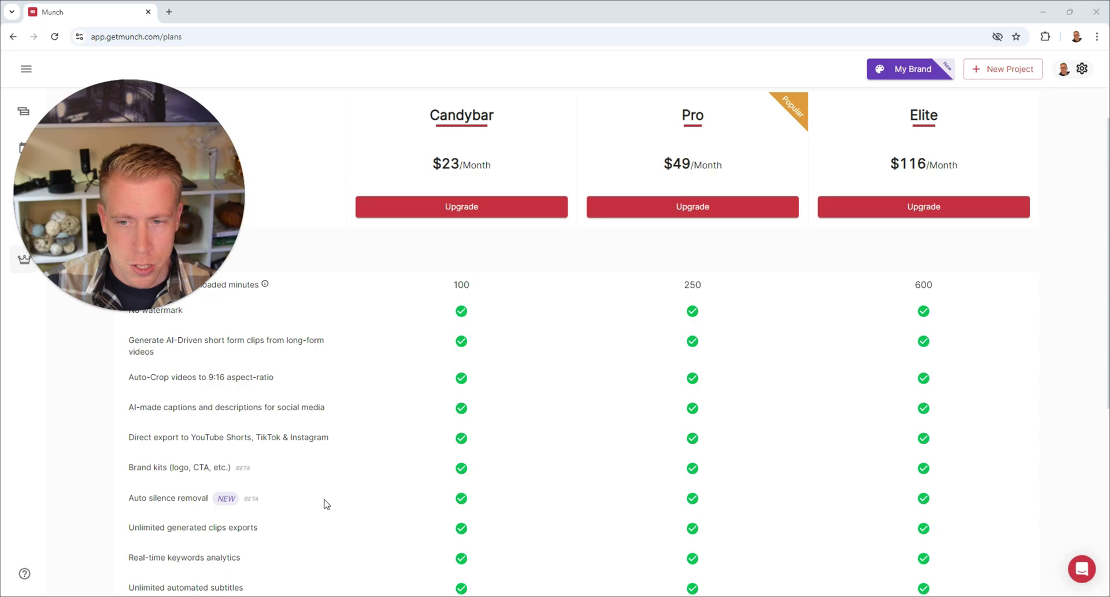
pyautogui.scroll(1, 327, 504)
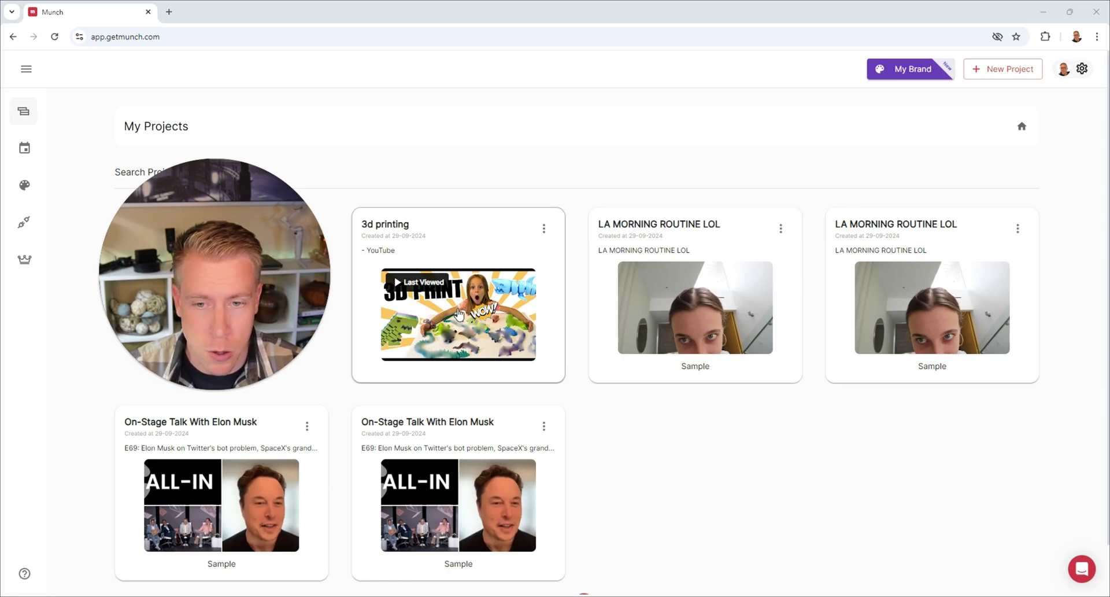
# Step: Open the 3d printing project and browse its 10 generated clip cards
pyautogui.click(489, 303)
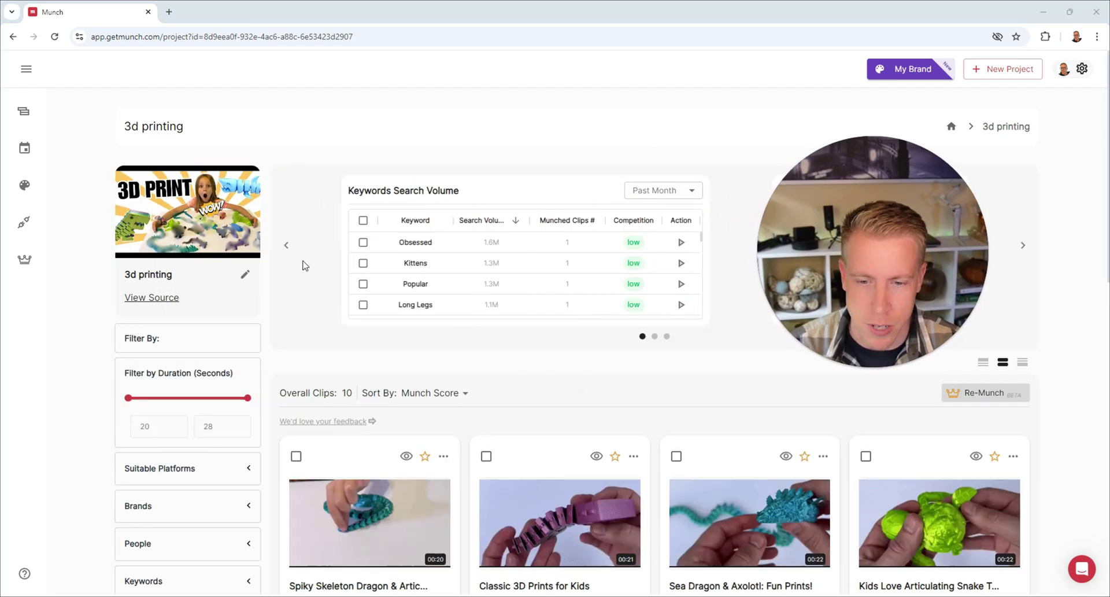
pyautogui.scroll(-3, 307, 266)
pyautogui.scroll(-5, 366, 354)
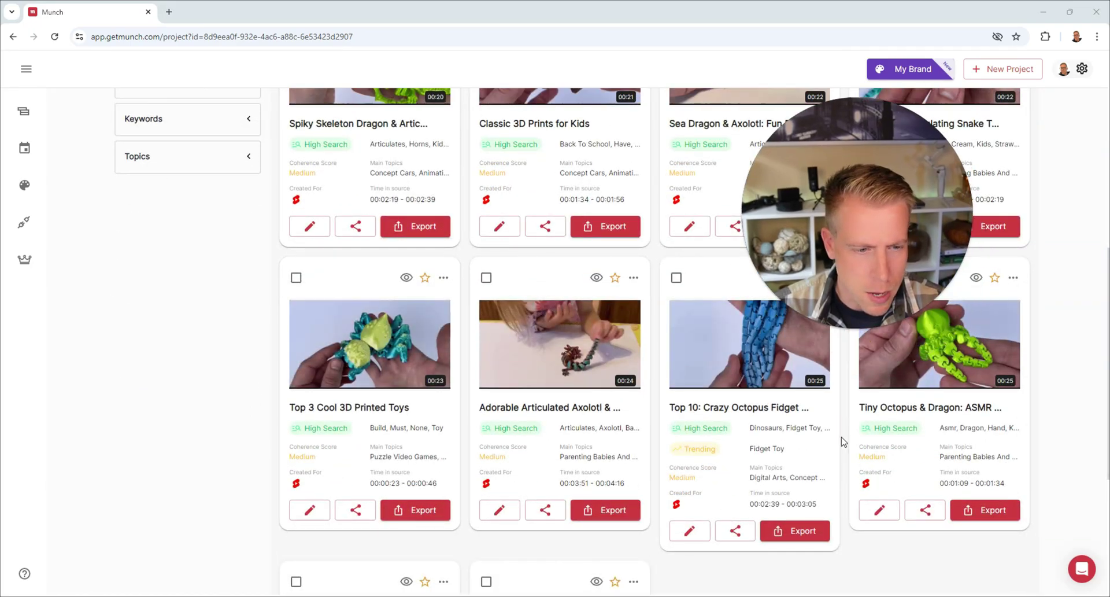
pyautogui.scroll(-3, 841, 442)
pyautogui.scroll(5, 842, 444)
pyautogui.scroll(2, 841, 444)
pyautogui.scroll(-7, 840, 444)
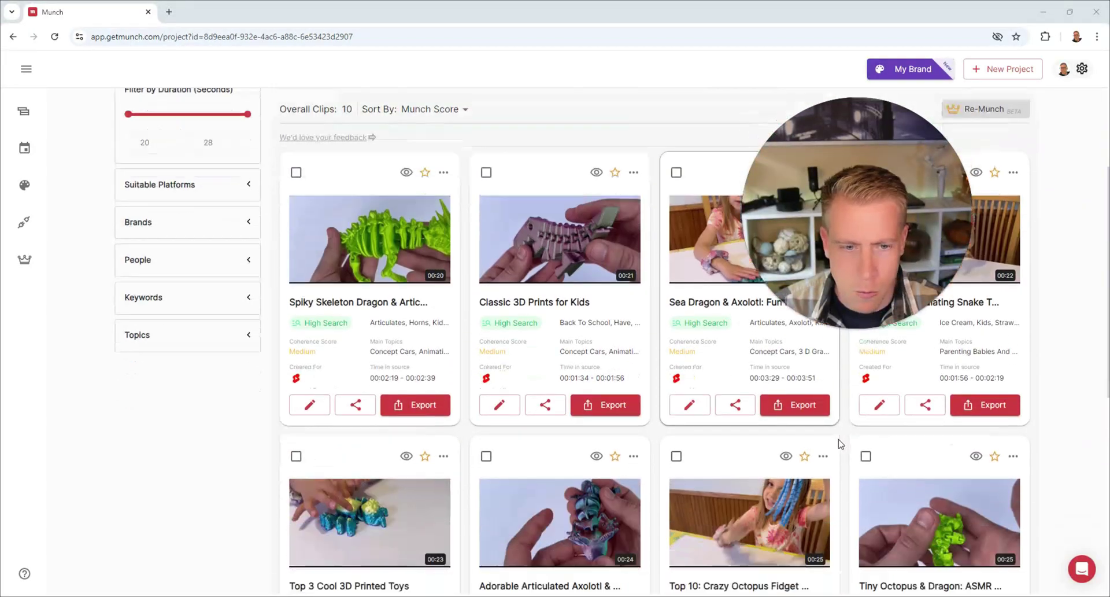
pyautogui.scroll(-1, 840, 443)
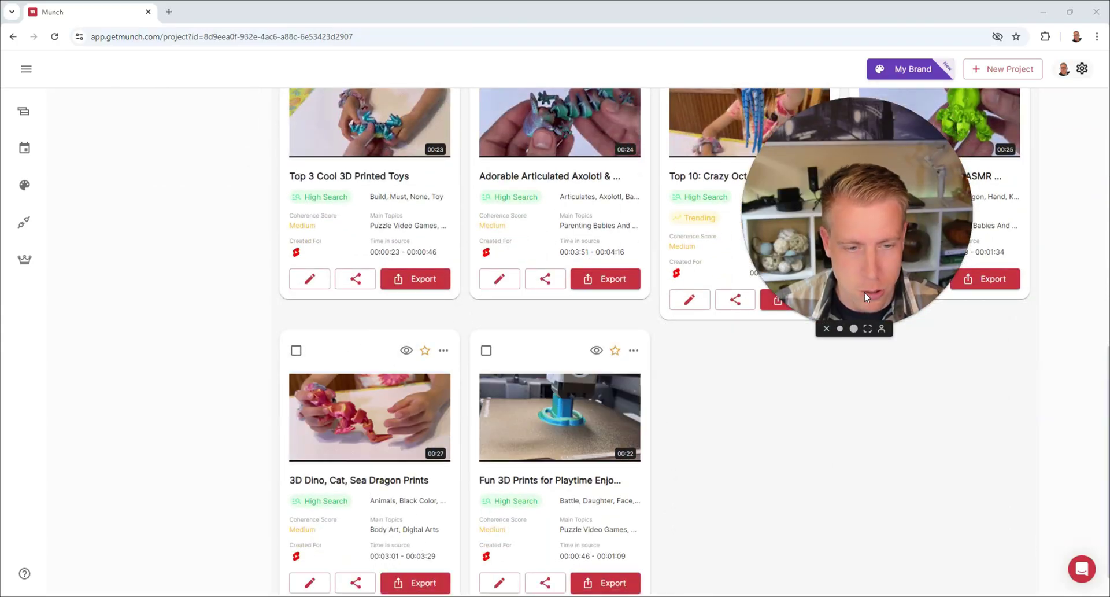
pyautogui.scroll(4, 873, 457)
pyautogui.scroll(7, 875, 460)
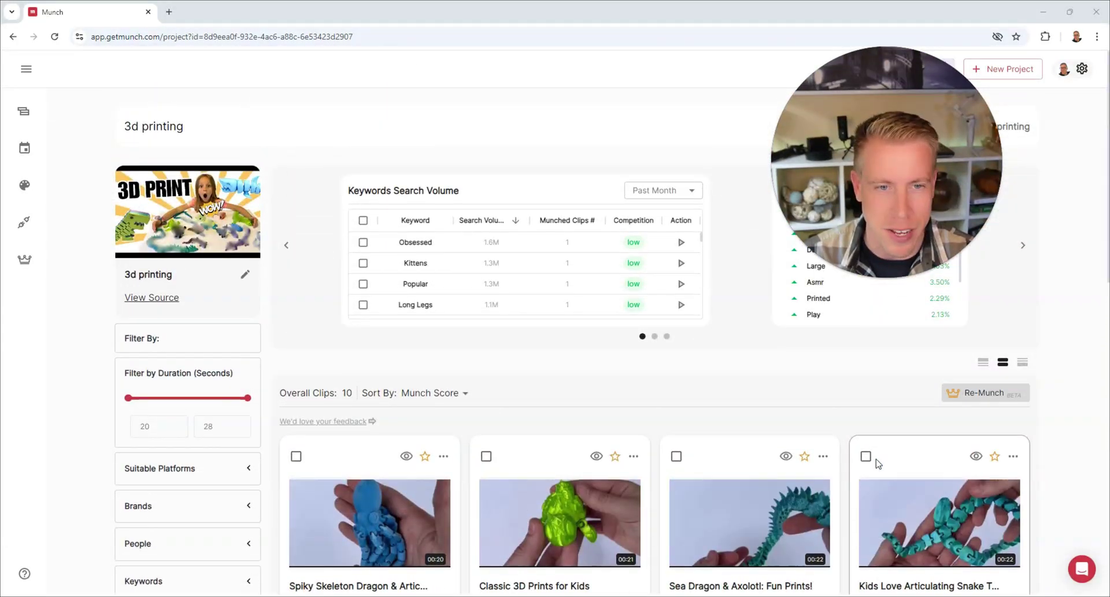
pyautogui.scroll(-3, 359, 282)
# Step: Preview the Spiky Skeleton Dragon clip with its suggested YouTube Short caption
pyautogui.click(359, 282)
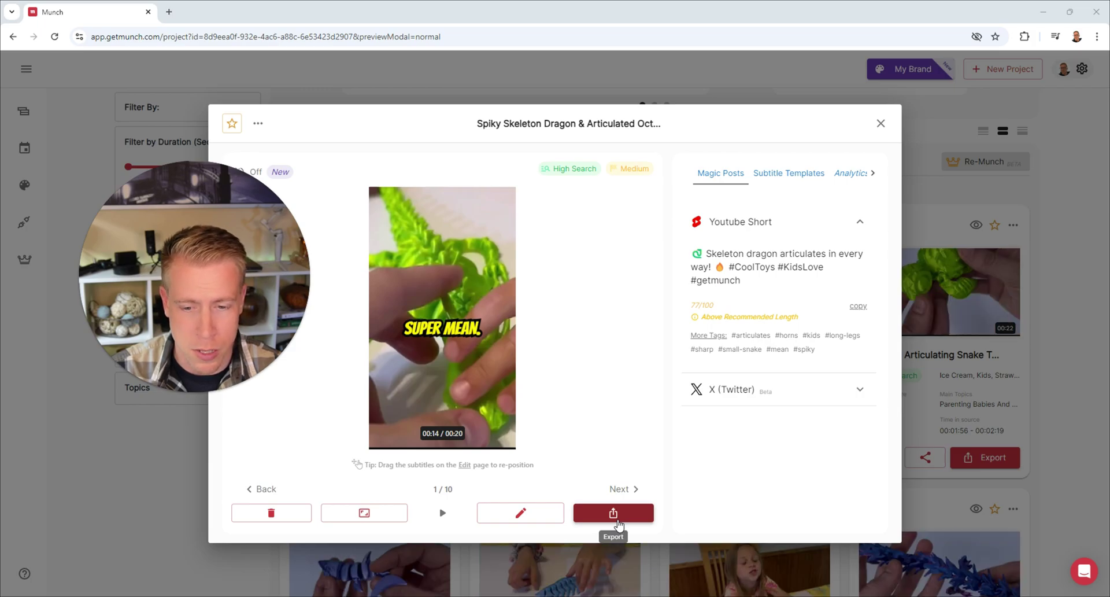
# Step: Edit the Spiky Skeleton Dragon clip, skimming subtitles at about 3 and 4.7 seconds, then leave
pyautogui.click(543, 511)
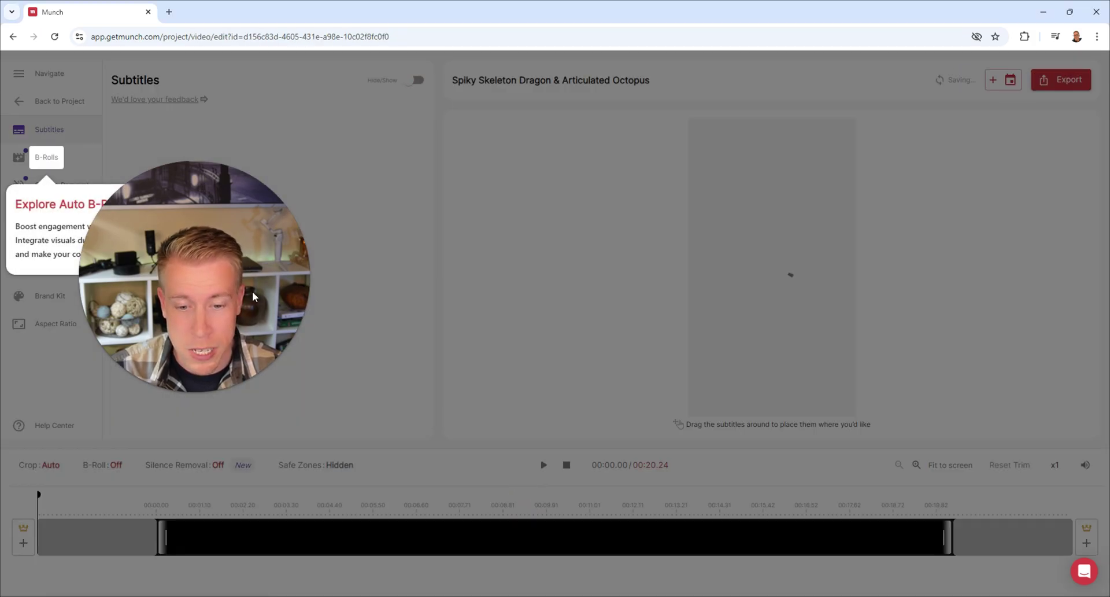
pyautogui.click(36, 160)
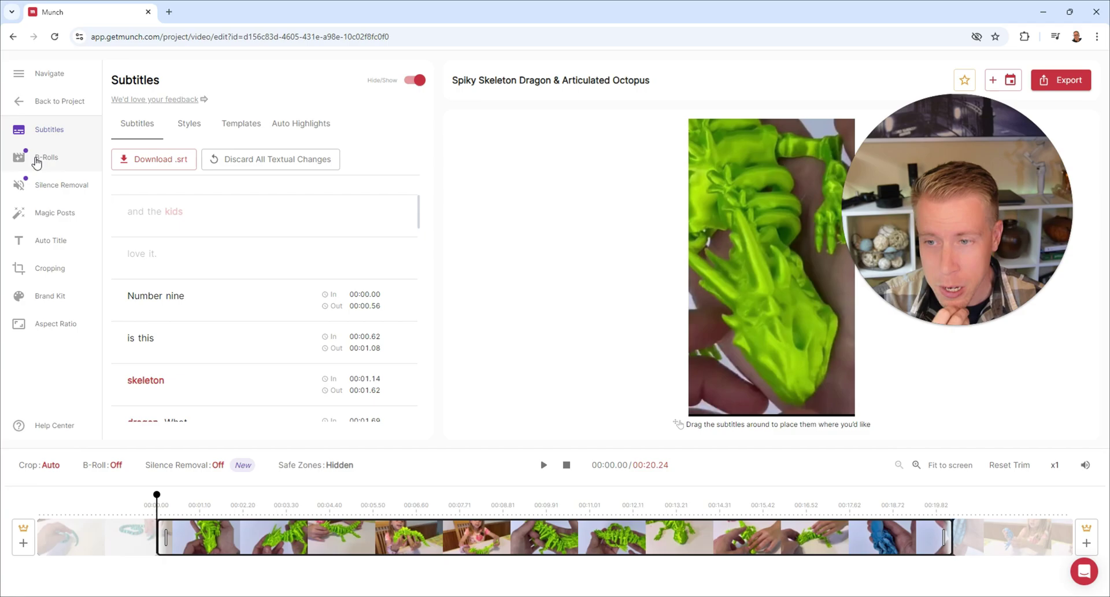
pyautogui.click(287, 509)
pyautogui.click(344, 507)
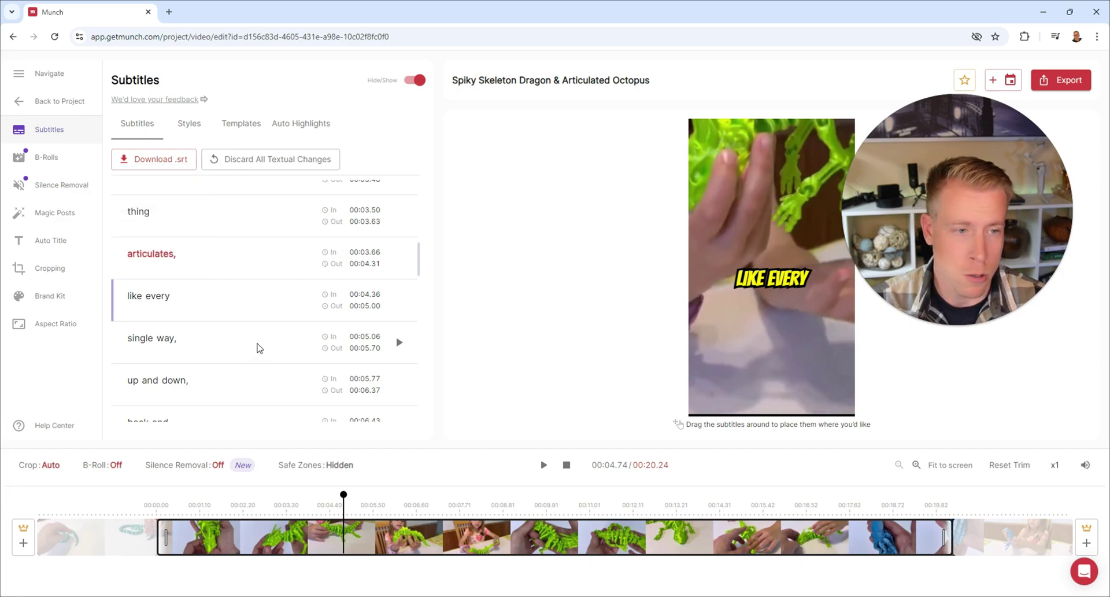
pyautogui.click(19, 104)
# Step: Preview and pause the Classic 3D Prints for Kids clip, then close it
pyautogui.click(546, 353)
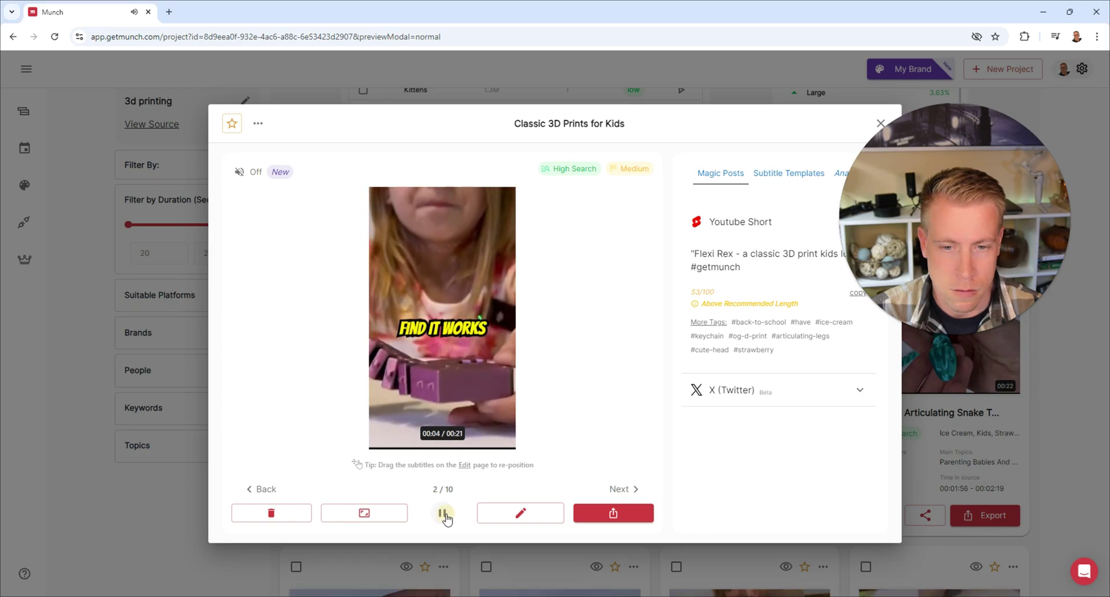
pyautogui.click(444, 514)
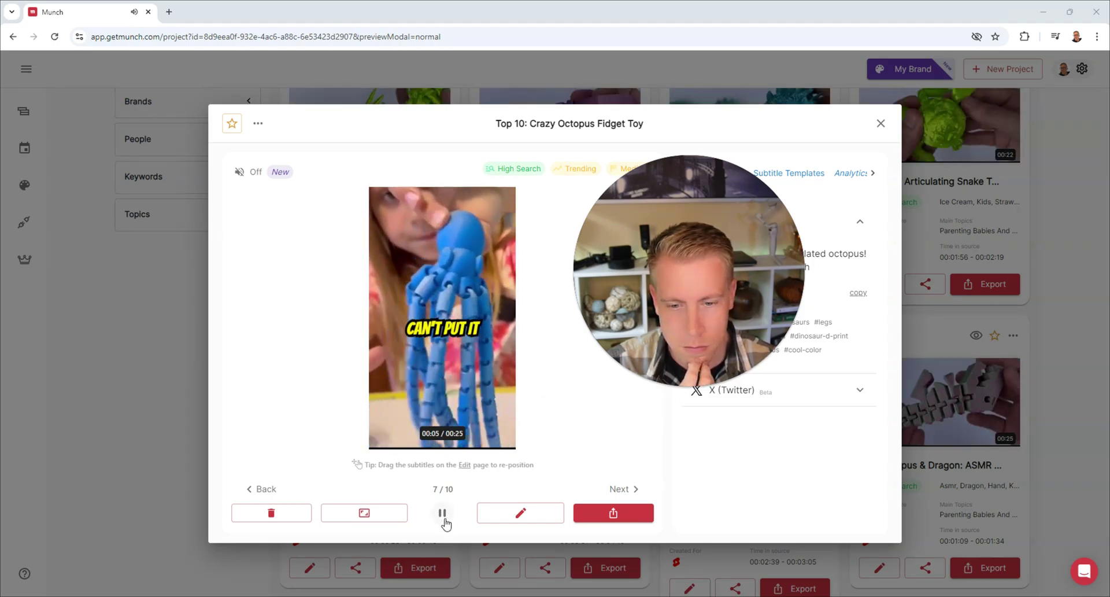
pyautogui.click(880, 123)
# Step: Preview and pause the Top 3 Cool 3D Printed Toys clip, then close it
pyautogui.scroll(-3, 759, 351)
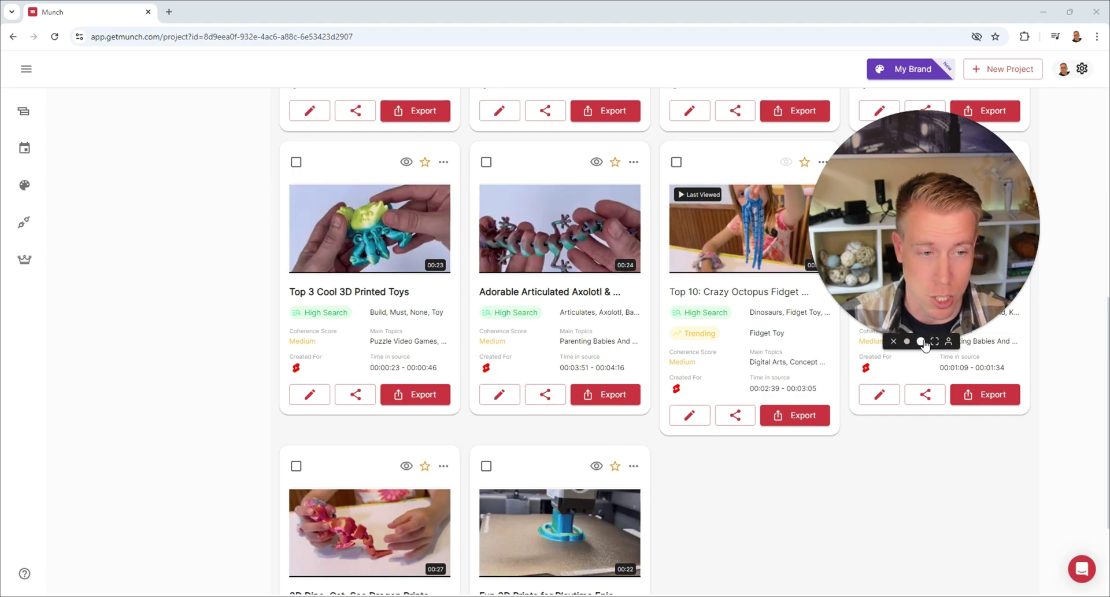
pyautogui.click(397, 248)
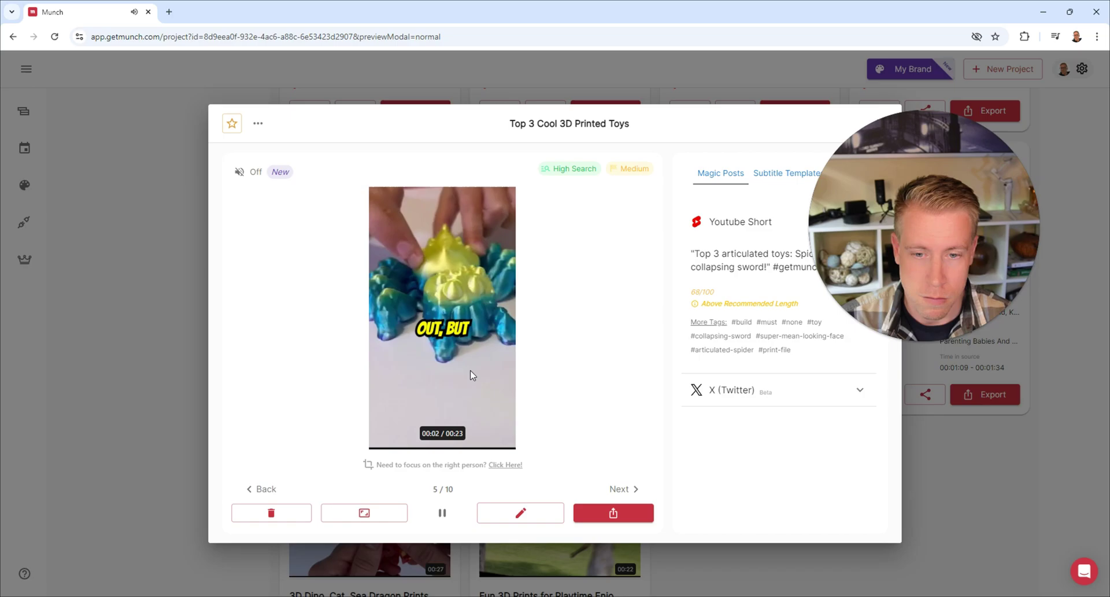
pyautogui.click(443, 515)
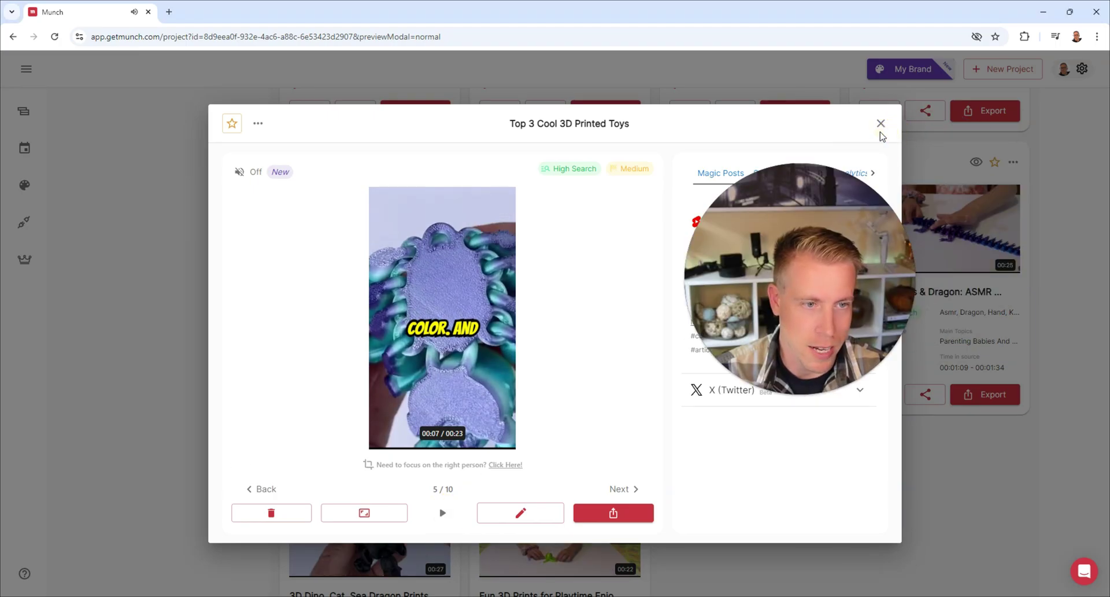
pyautogui.click(880, 124)
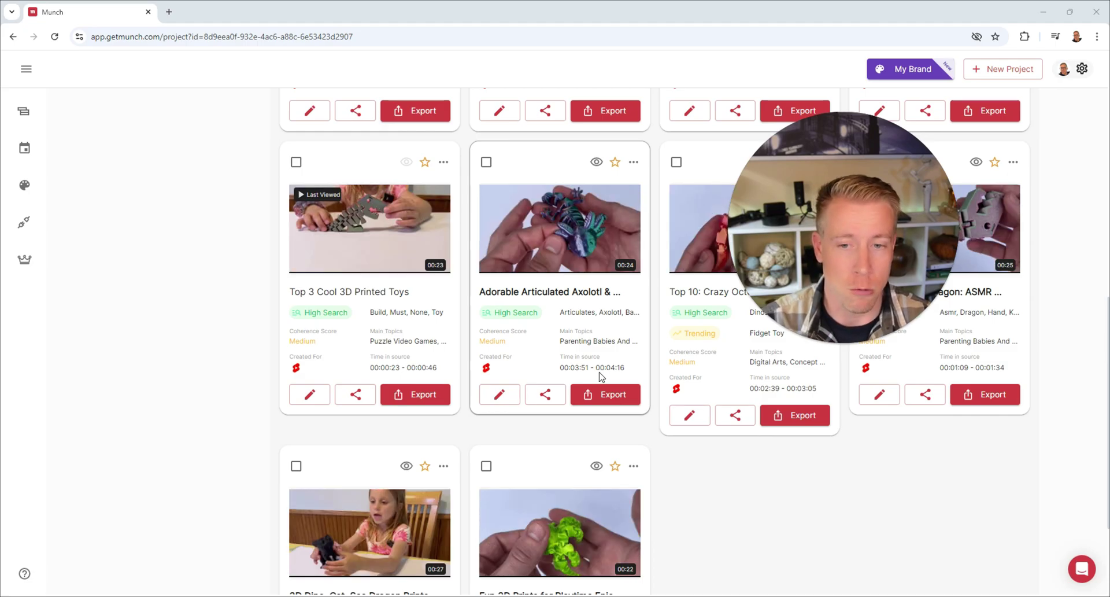
pyautogui.scroll(10, 601, 377)
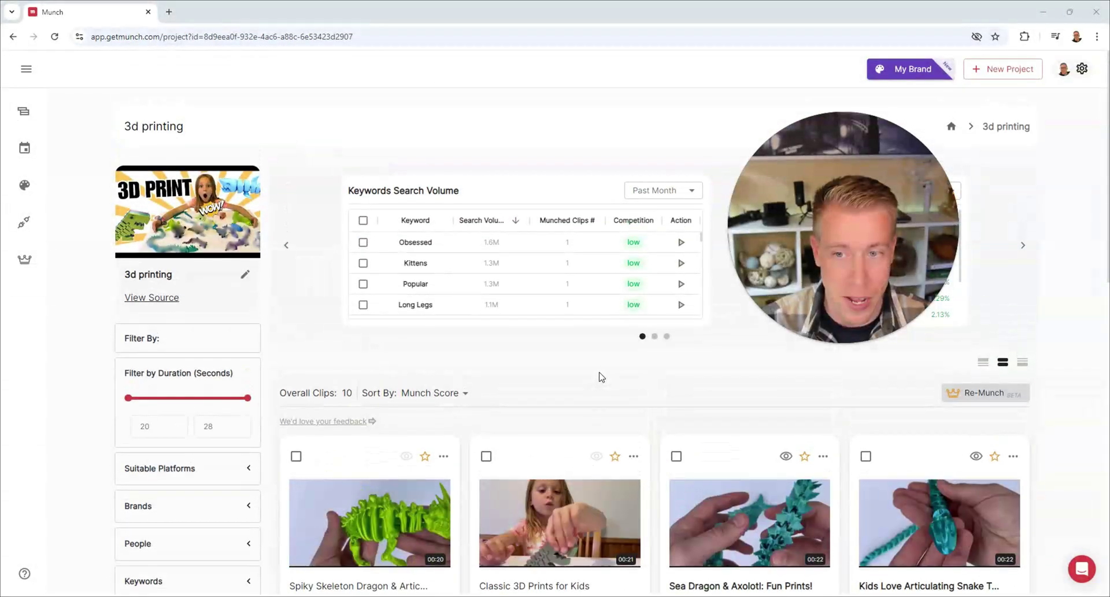
pyautogui.scroll(-3, 601, 376)
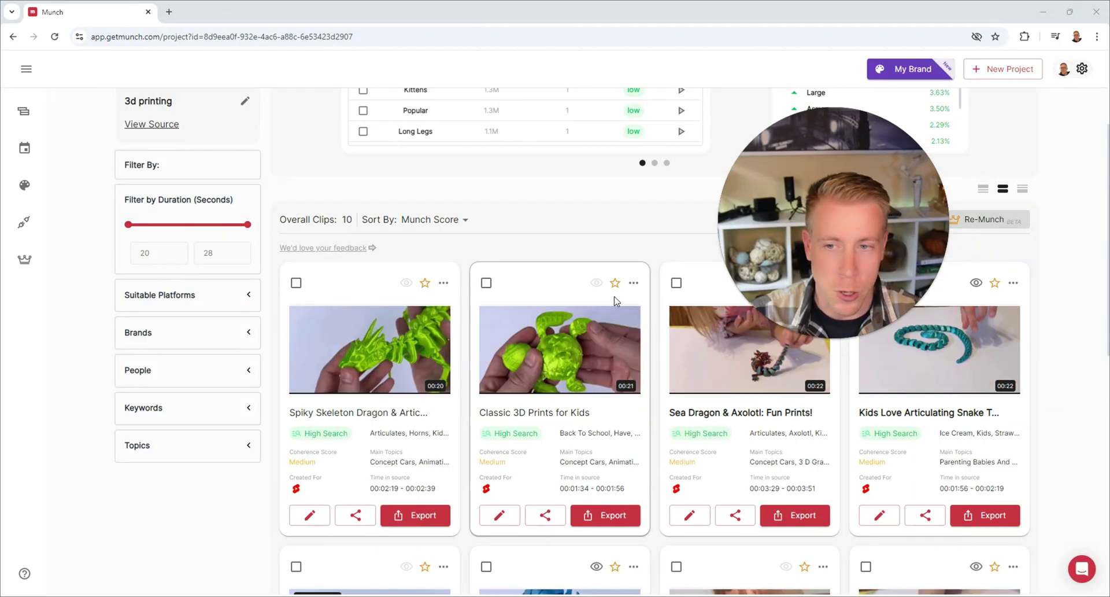